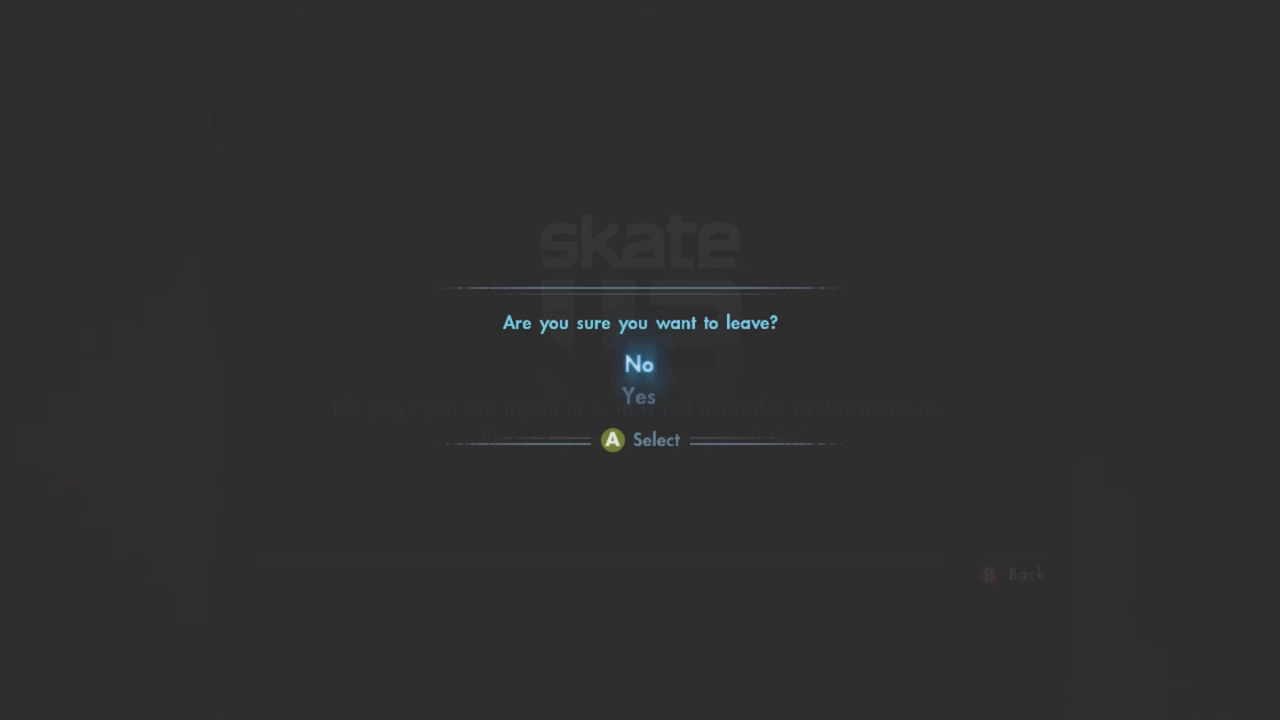
# Select Yes in the 'Are you sure you want to leave?' dialog and confirm
pyautogui.press('Down')
pyautogui.press('Return')
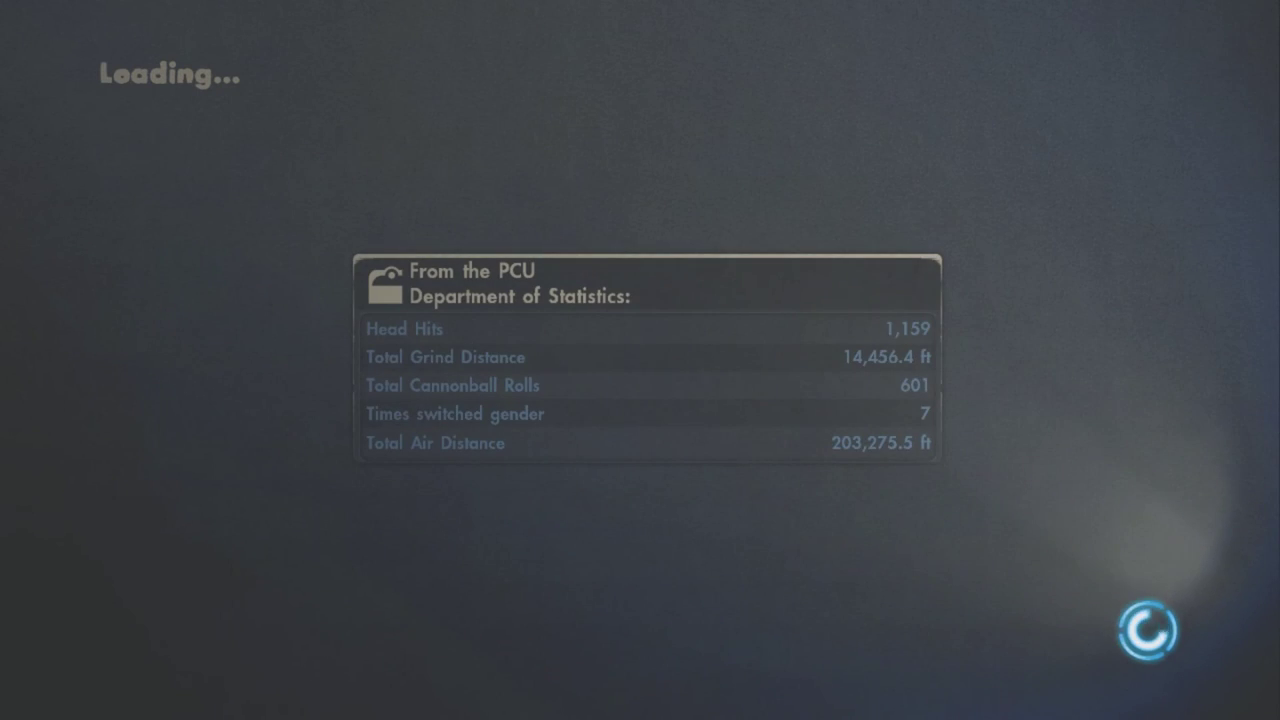